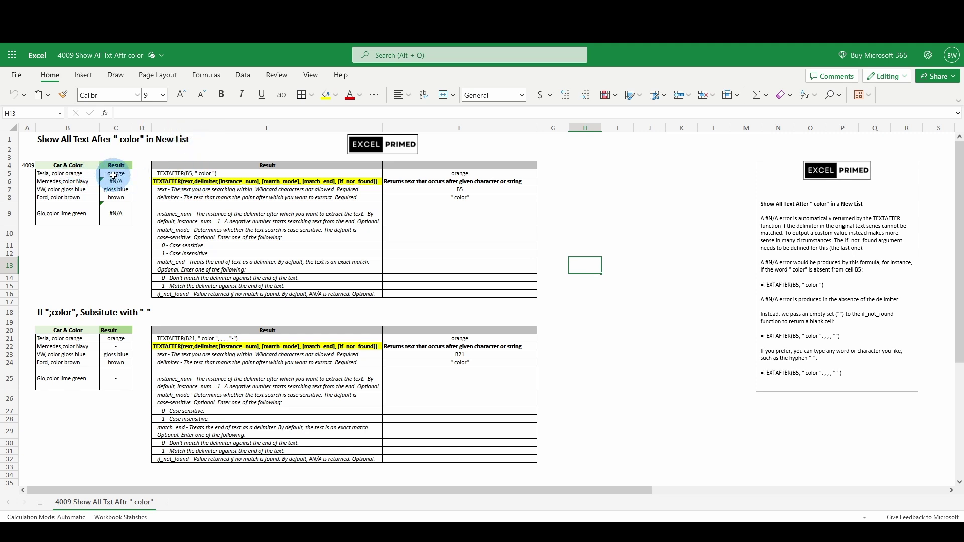
{"action": "left_click", "coordinate": [116, 173]}
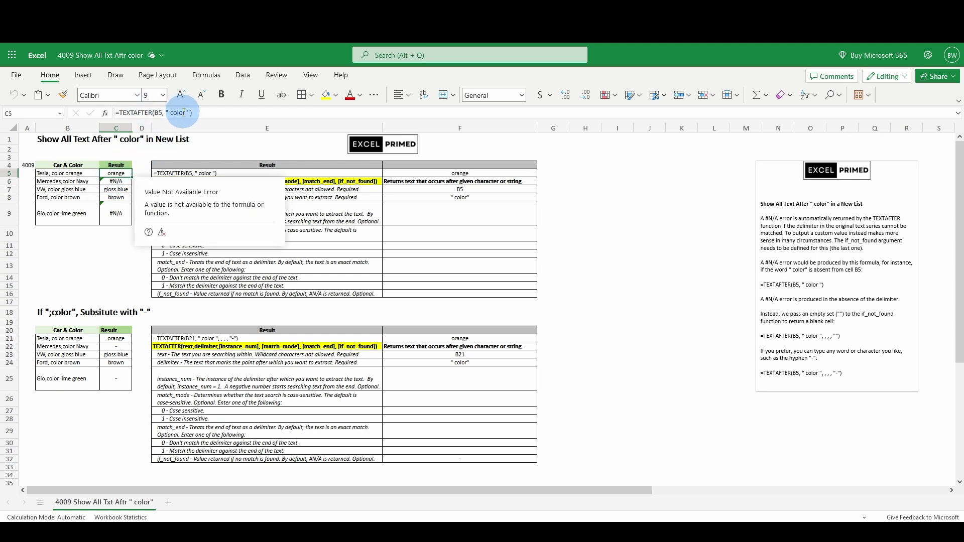
{"action": "left_click", "coordinate": [116, 181]}
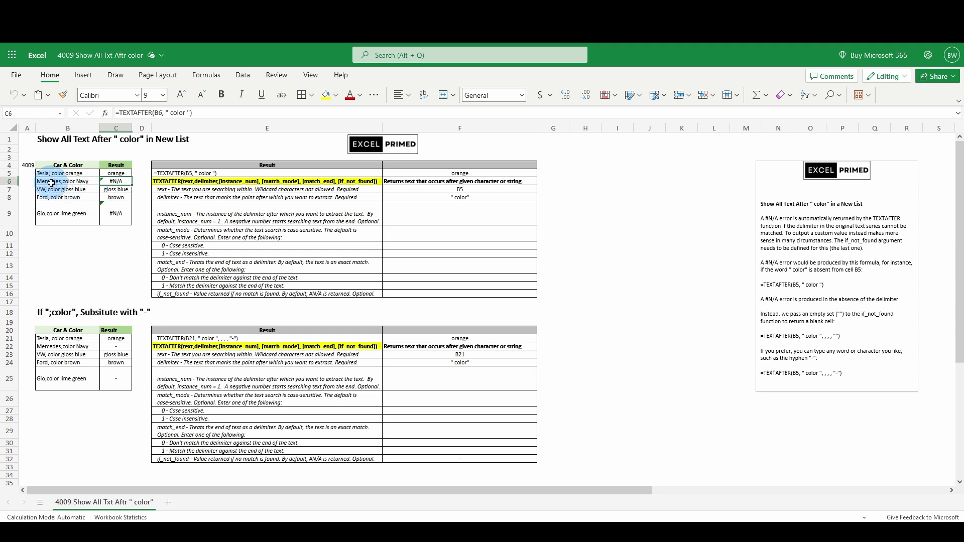
{"action": "left_click", "coordinate": [108, 197]}
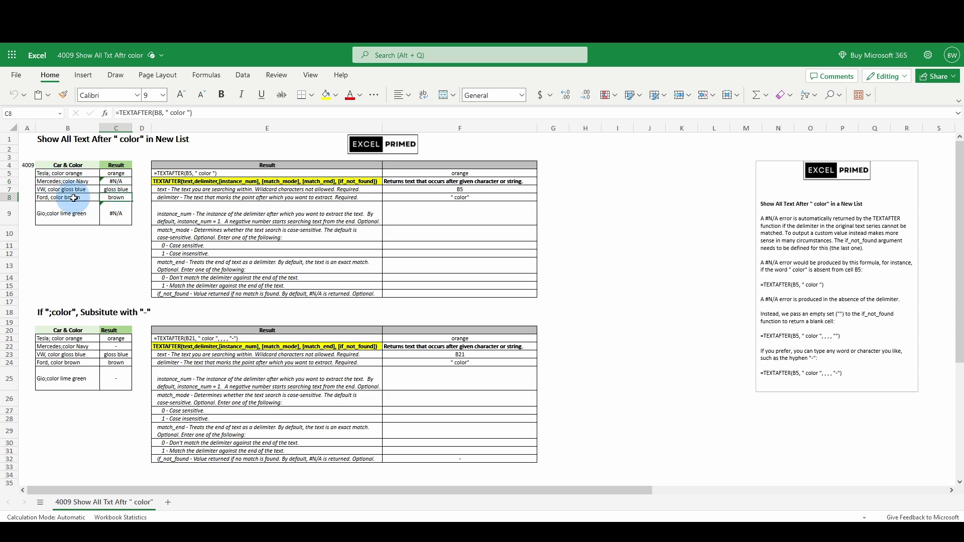
{"action": "left_click", "coordinate": [113, 214]}
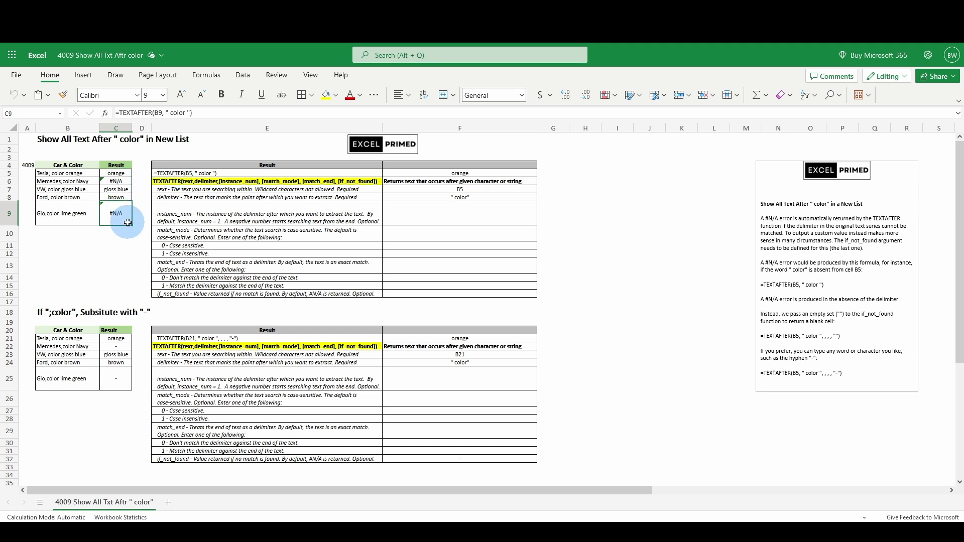
{"action": "scroll", "coordinate": [116, 305], "scroll_direction": "down", "scroll_amount": 2}
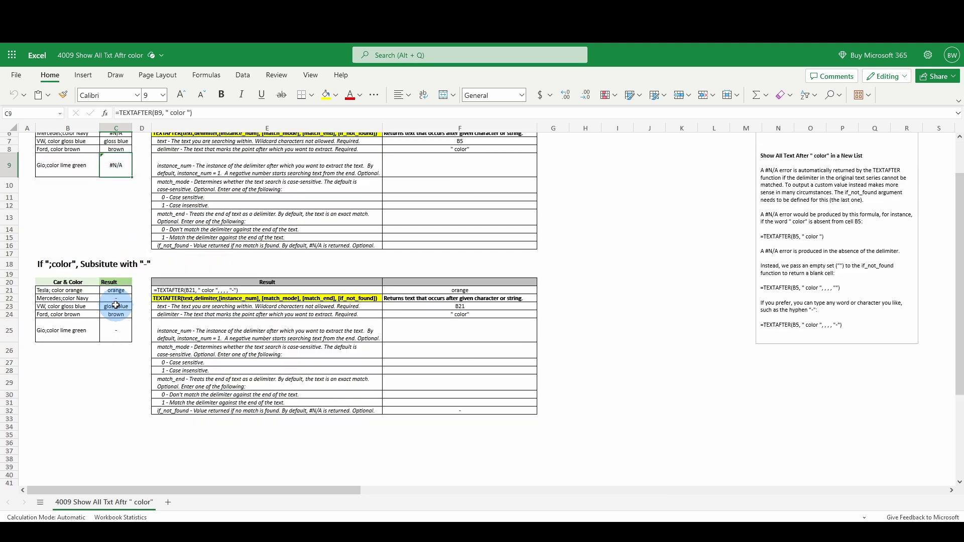
{"action": "left_click", "coordinate": [107, 289]}
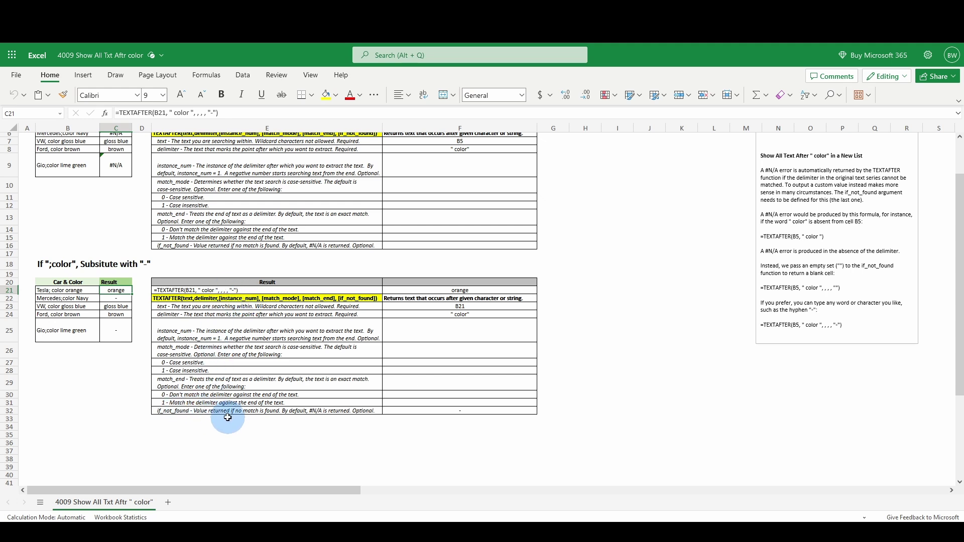
{"action": "scroll", "coordinate": [219, 395], "scroll_direction": "up", "scroll_amount": 2}
{"action": "scroll", "coordinate": [207, 301], "scroll_direction": "down", "scroll_amount": 1}
{"action": "scroll", "coordinate": [203, 295], "scroll_direction": "down", "scroll_amount": 3}
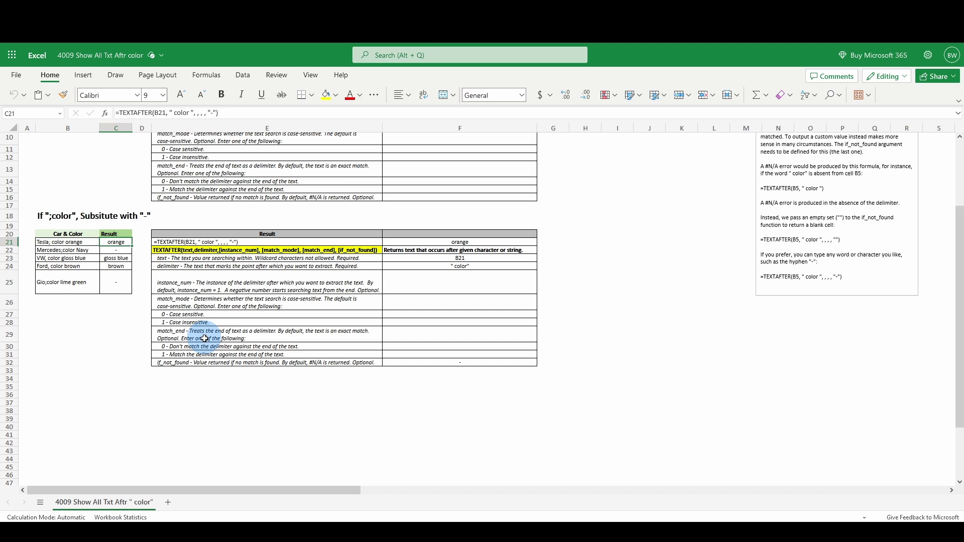
{"action": "scroll", "coordinate": [204, 336], "scroll_direction": "up", "scroll_amount": 2}
{"action": "scroll", "coordinate": [205, 339], "scroll_direction": "up", "scroll_amount": 1}
{"action": "left_click", "coordinate": [174, 457]}
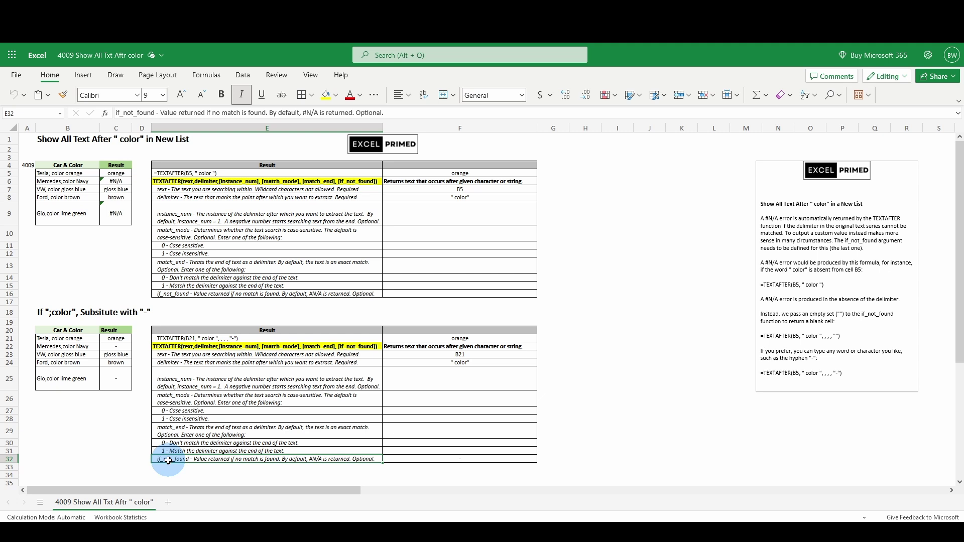
{"action": "left_click", "coordinate": [118, 338]}
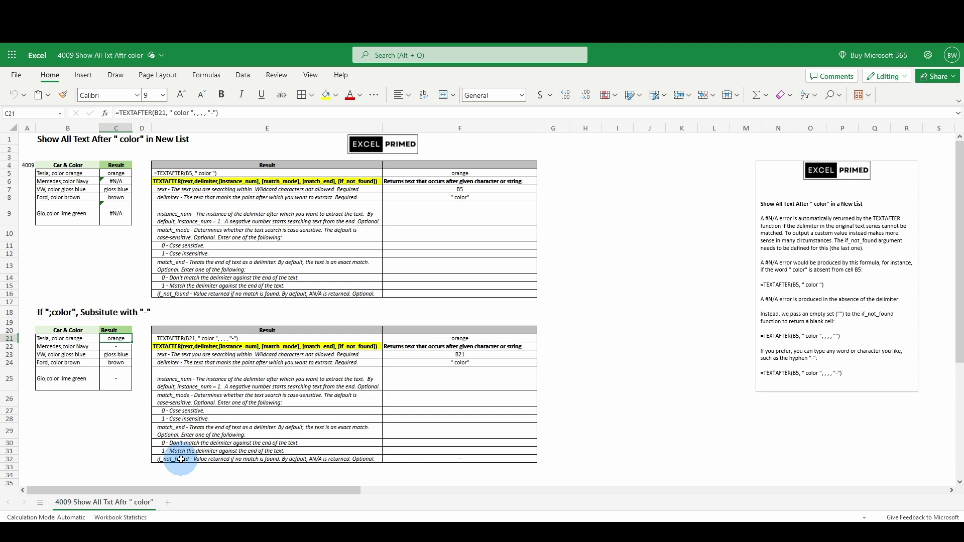
{"action": "left_click", "coordinate": [113, 346]}
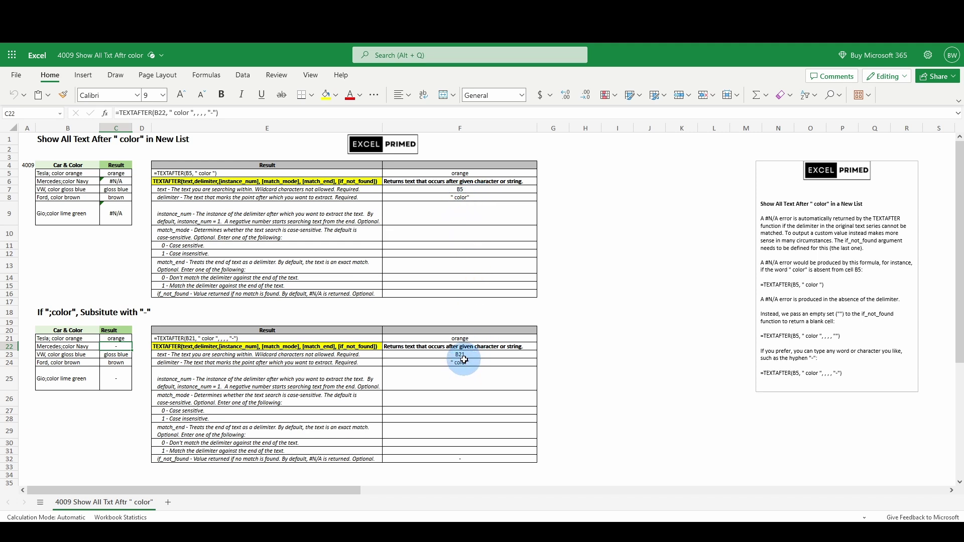
{"action": "left_click", "coordinate": [458, 459]}
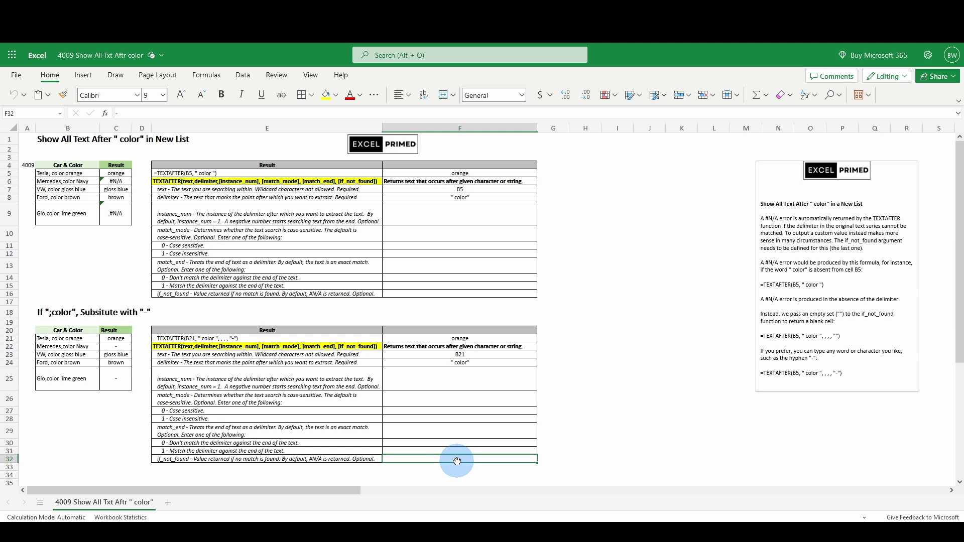